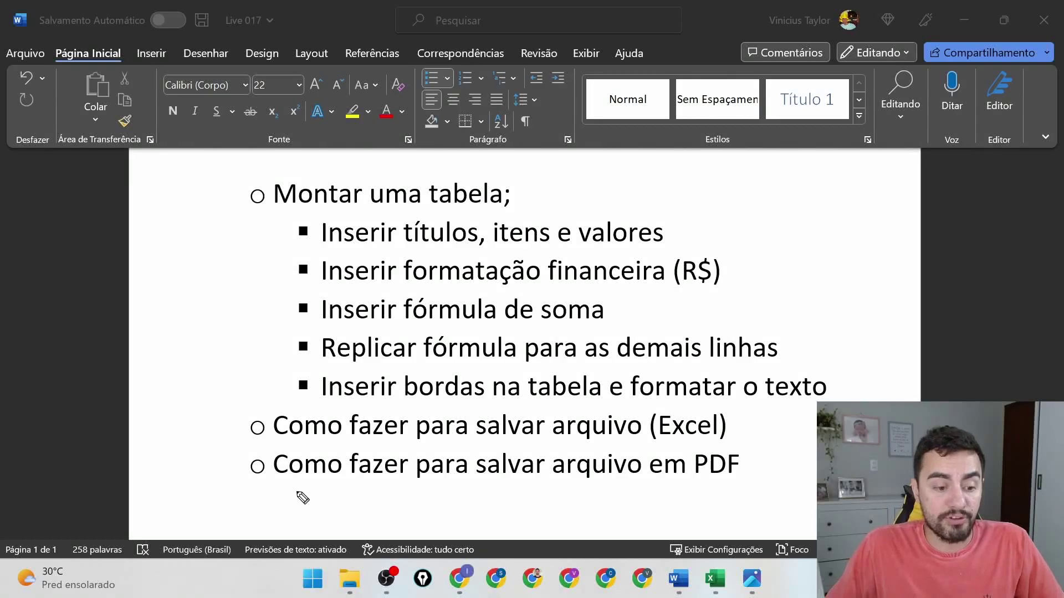
Step: Switch to the Planilha de Custos mensal workbook showing totals R$ 3.730,00, R$ 3.630,00 and R$ 4.080,00
mouse_move(260, 495)
left_mouse_down()
mouse_move(758, 456)
mouse_move(249, 490)
left_mouse_up()
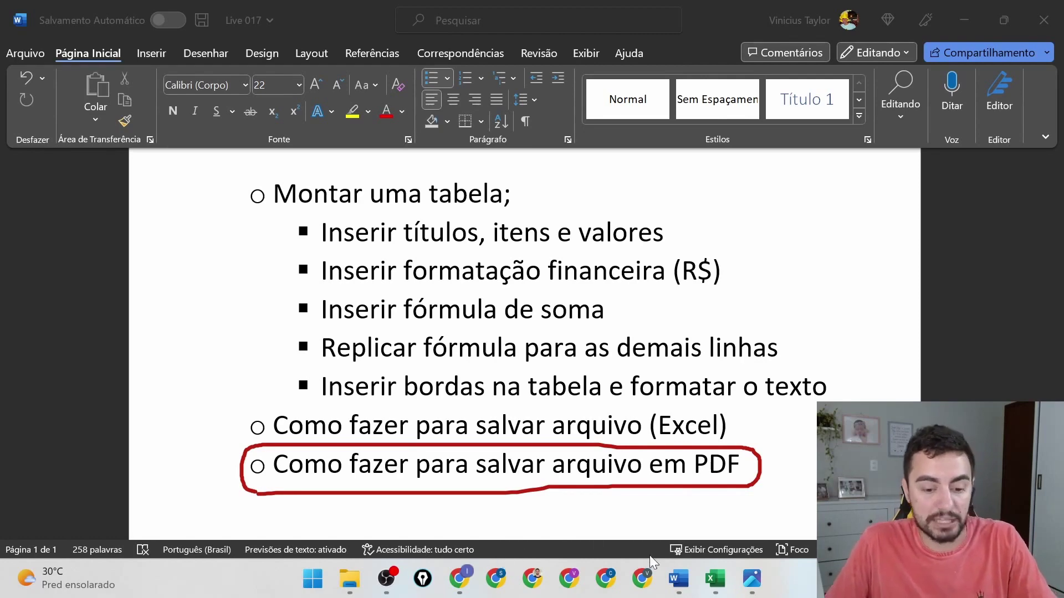
left_click(715, 578)
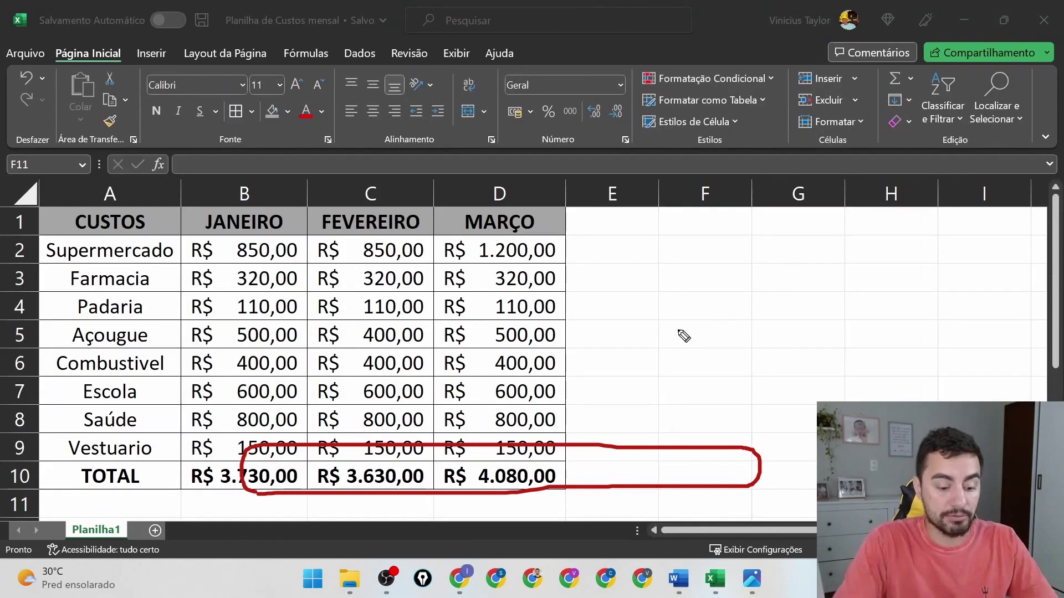
key("Escape")
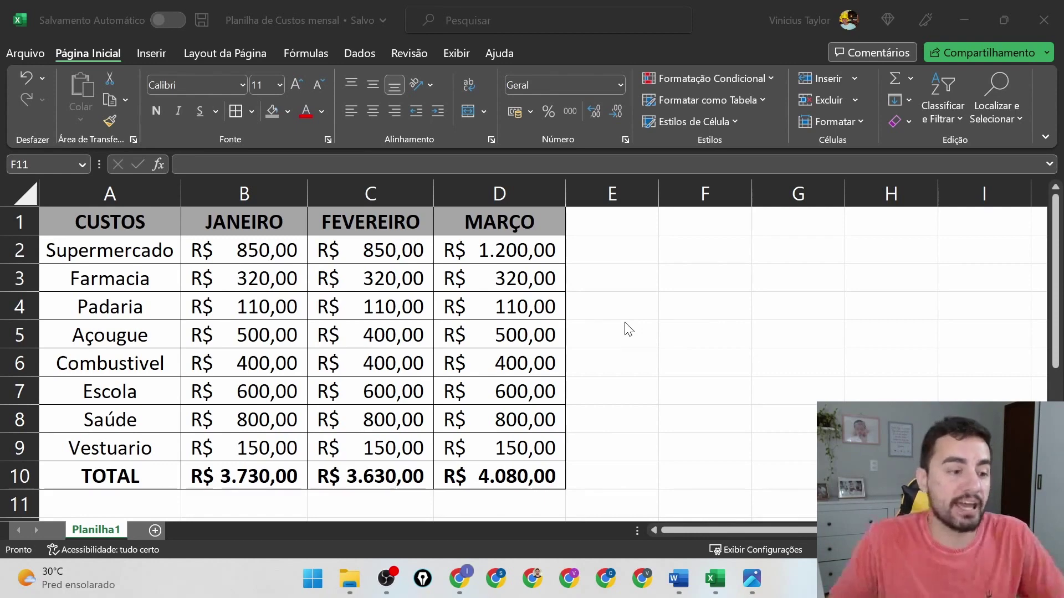
Step: Go to the Salvar como page from the Arquivo menu for Planilha de Custos mensal
left_click(24, 54)
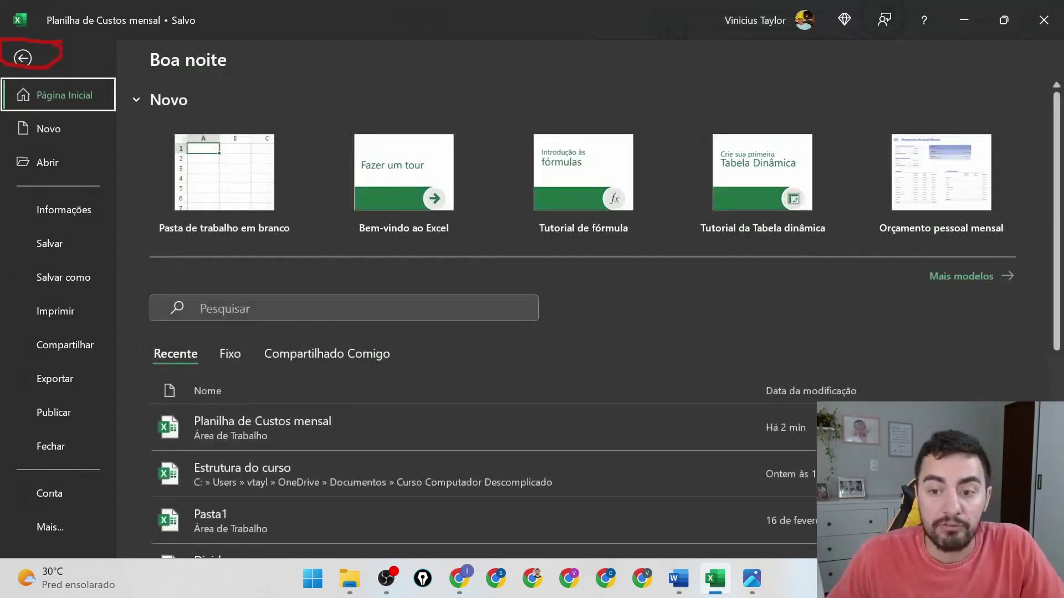
left_click_drag(101, 265, 19, 270)
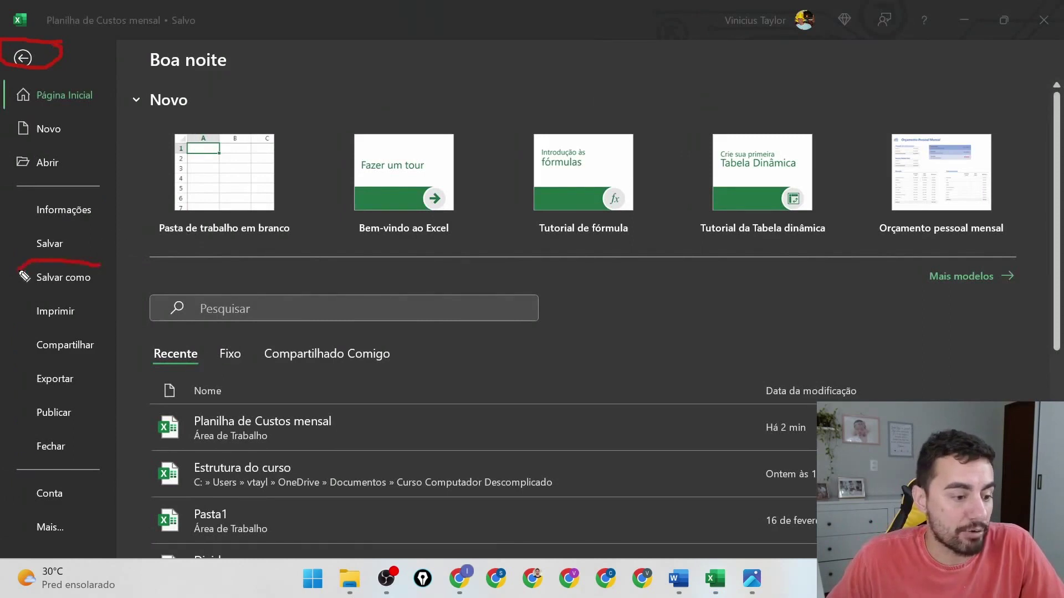
left_click_drag(111, 289, 105, 268)
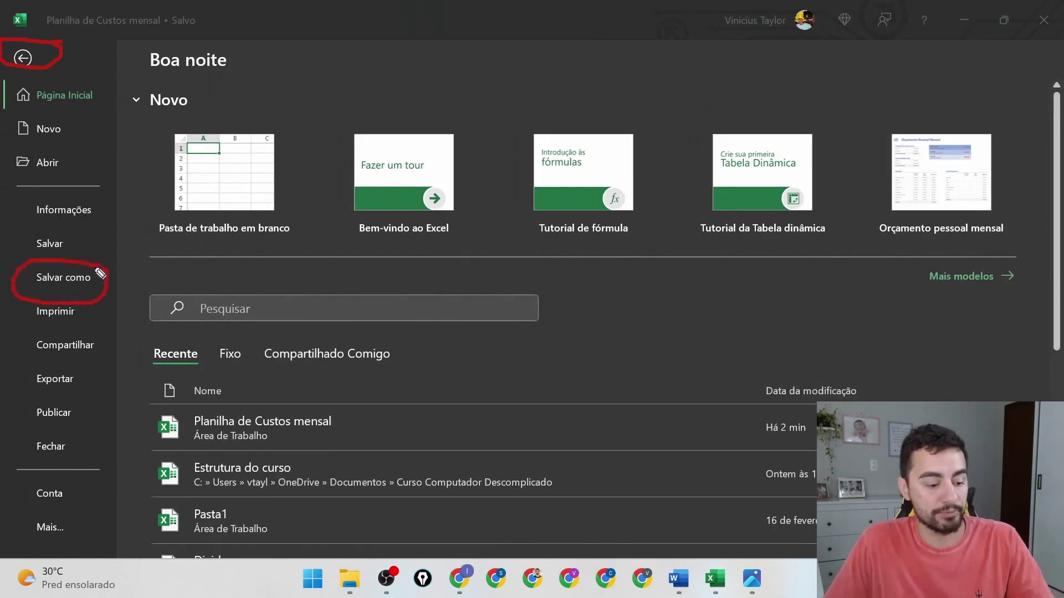
left_click(71, 274)
left_click(68, 281)
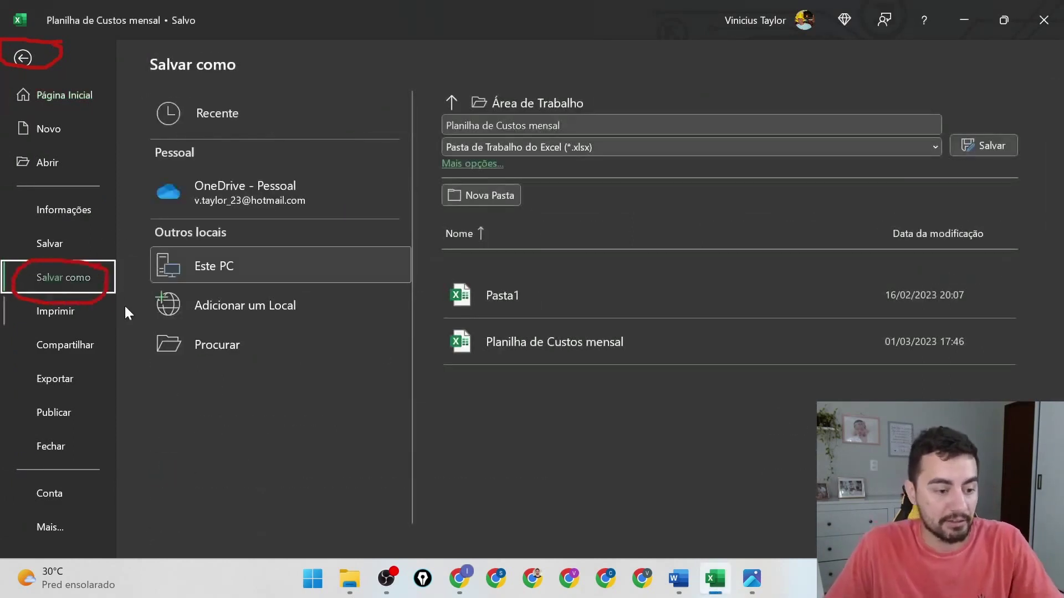
key("ctrl+shift+p")
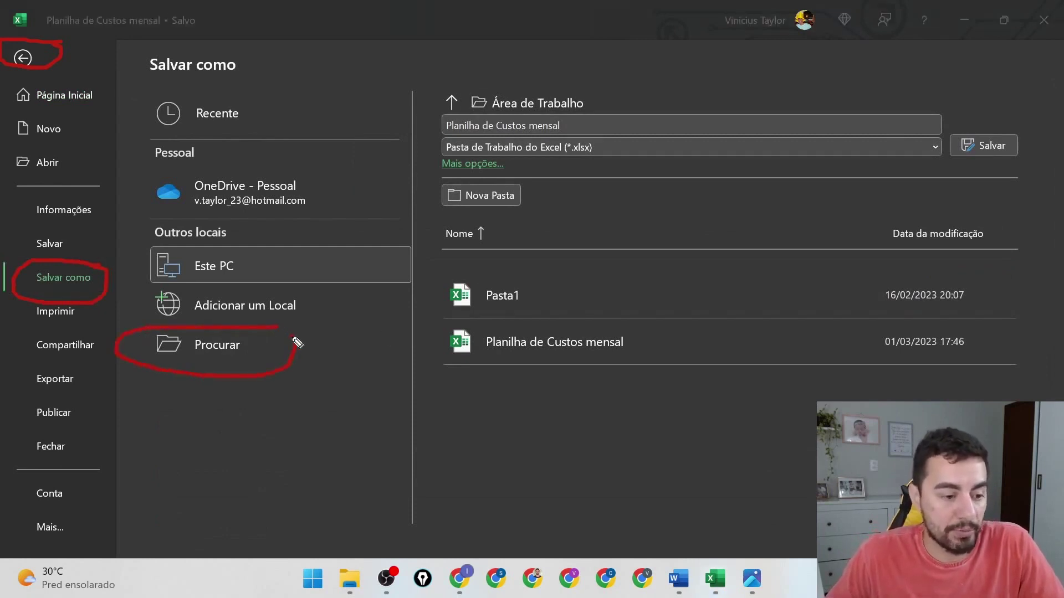
left_click_drag(293, 338, 276, 328)
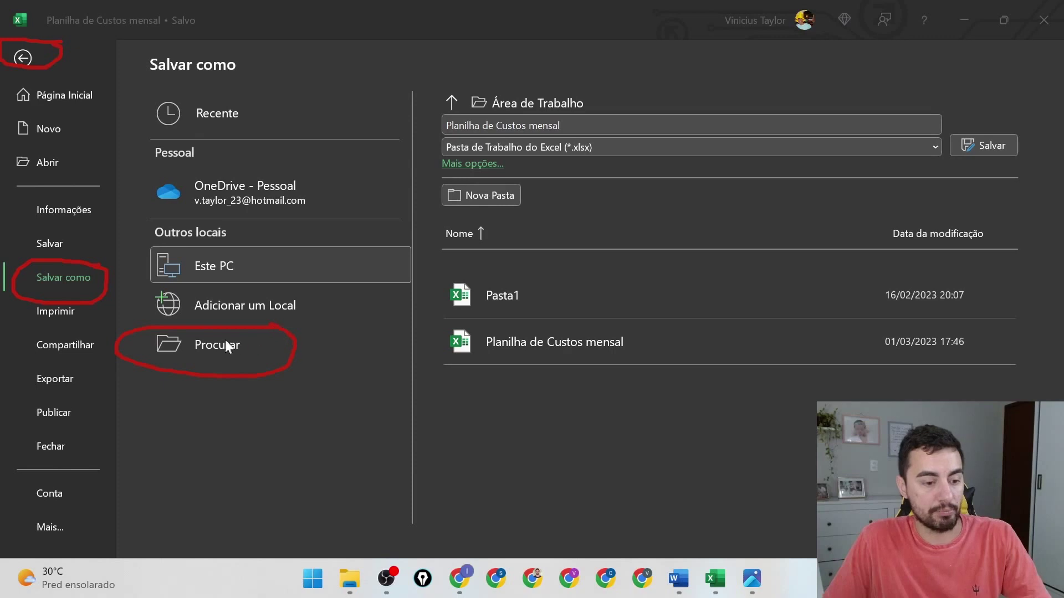
Step: Bring up the Salvar como dialog and choose Área de Trabalho as the destination folder
left_click(209, 345)
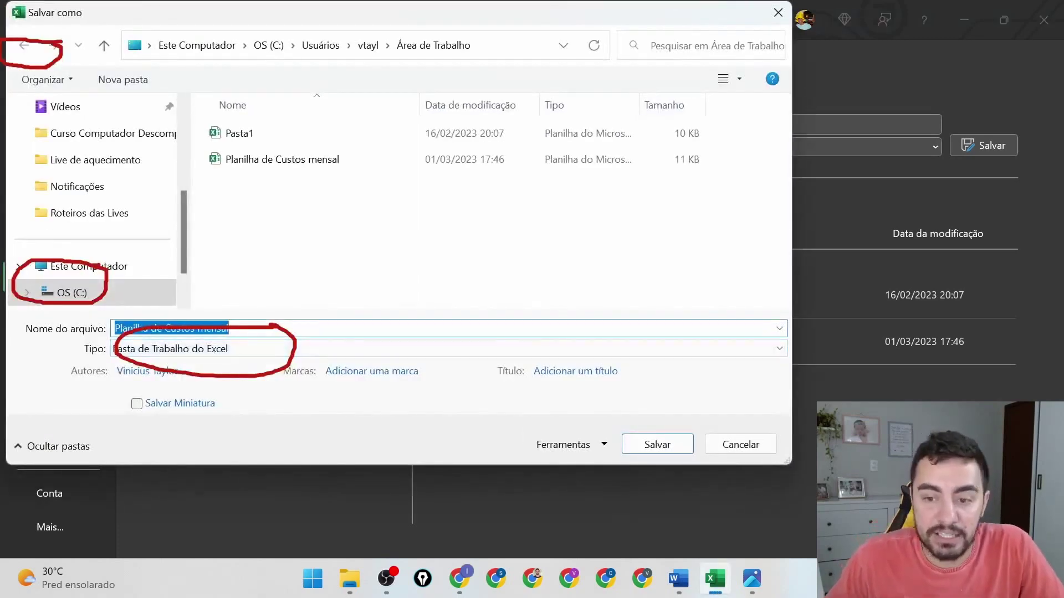
left_click_drag(183, 224, 179, 138)
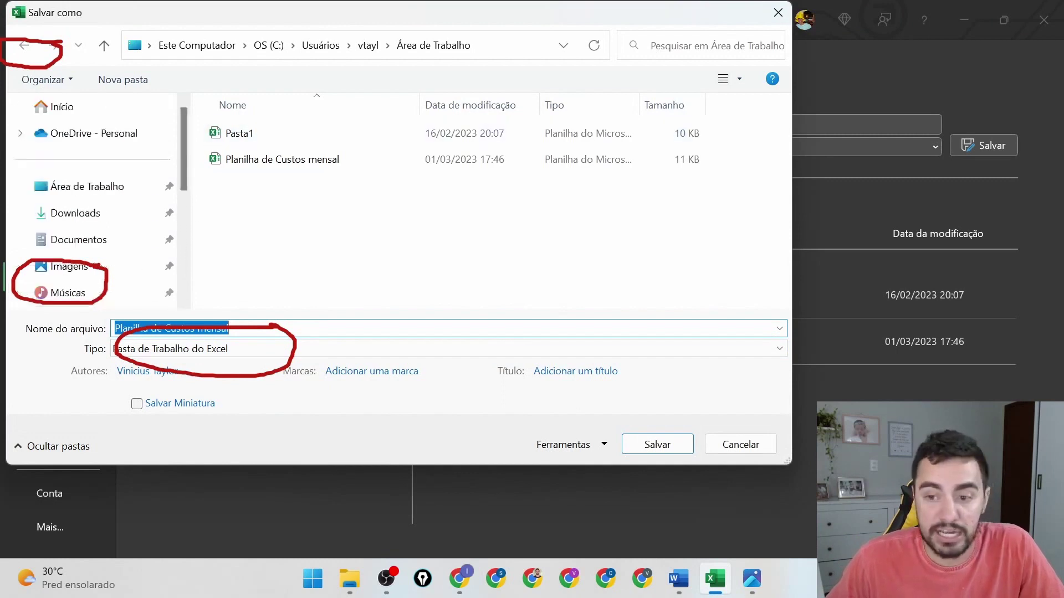
mouse_move(32, 206)
left_mouse_down()
mouse_move(88, 203)
mouse_move(20, 184)
left_mouse_up()
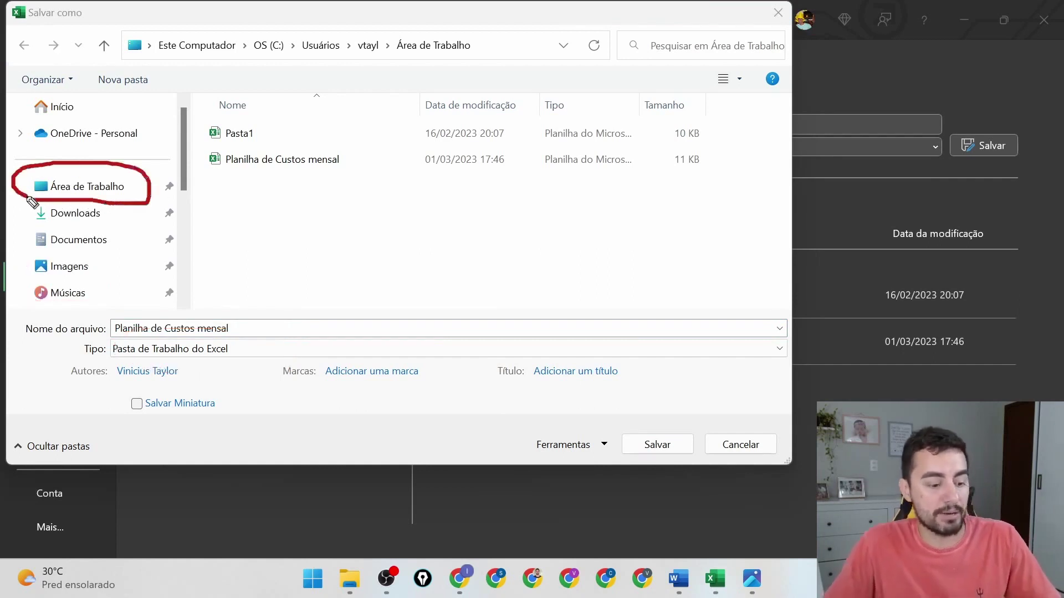
left_click(50, 186)
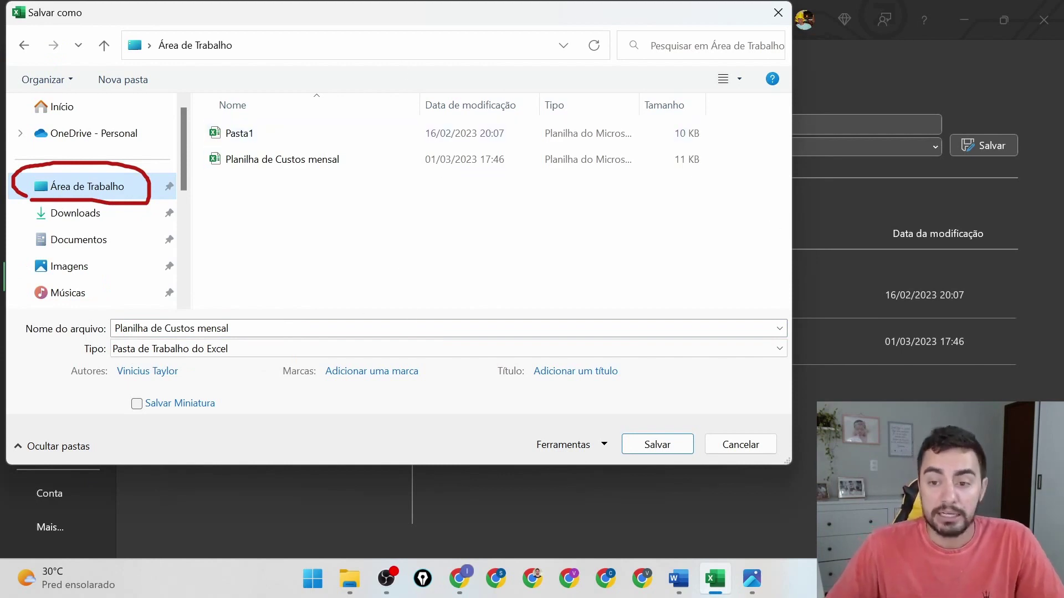
key("ctrl+2")
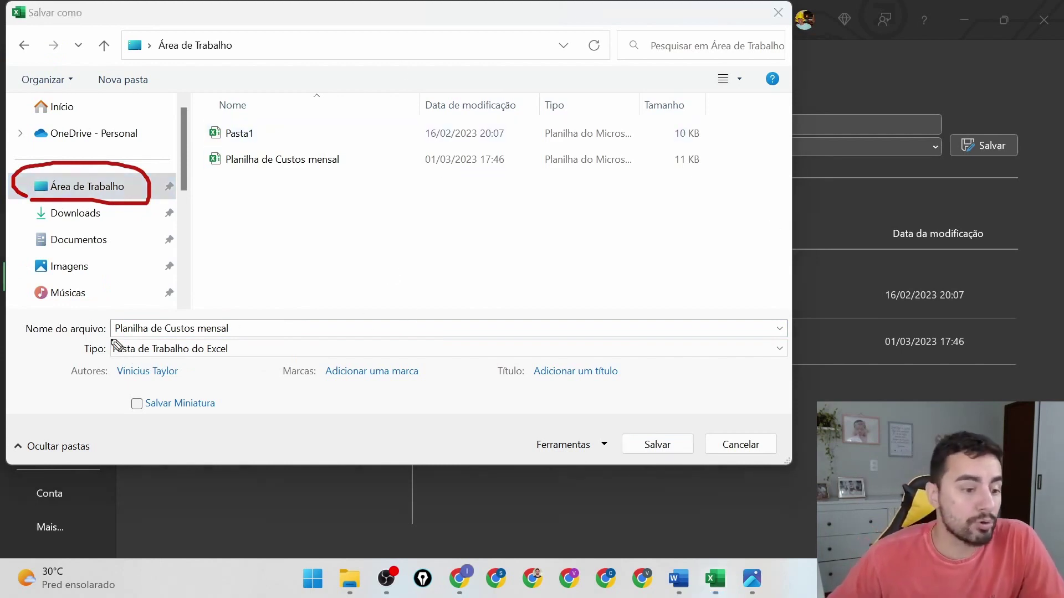
left_click_drag(108, 337, 194, 337)
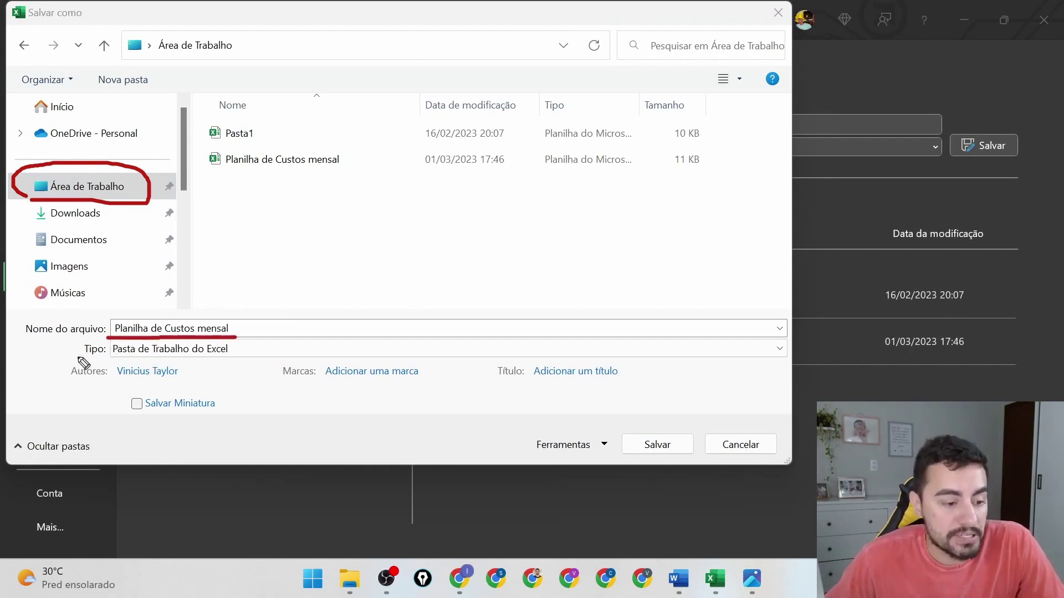
left_click_drag(103, 358, 112, 357)
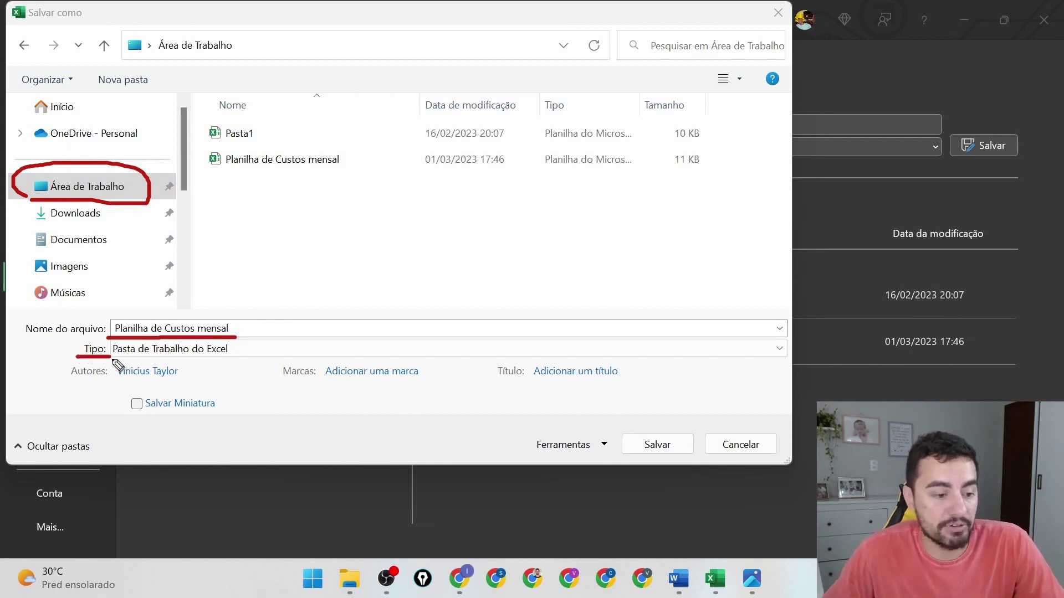
left_click_drag(118, 364, 210, 367)
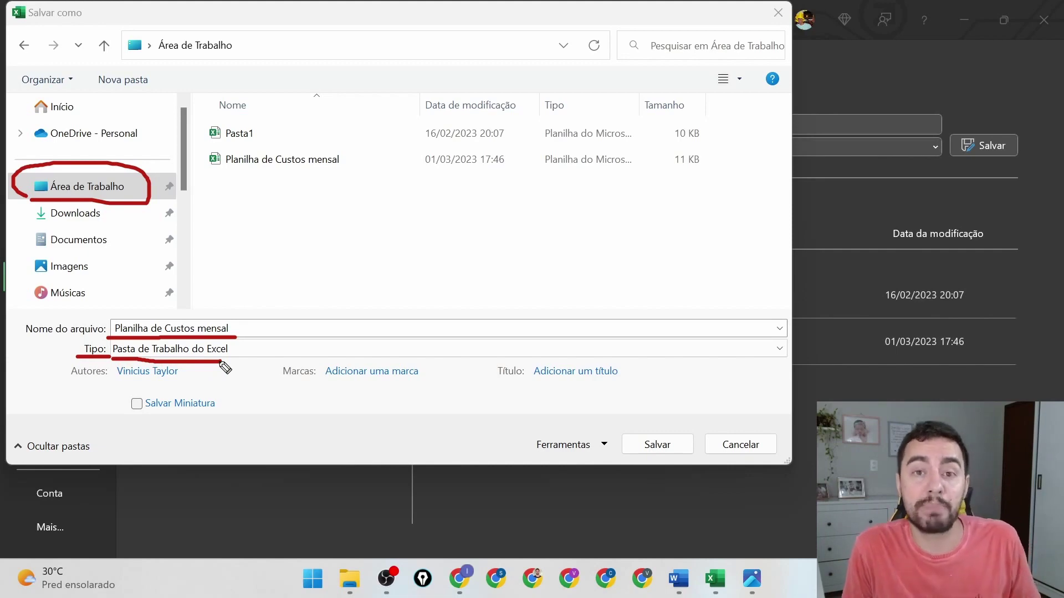
Step: Change the save type from Pasta de Trabalho do Excel to PDF
left_click(252, 350)
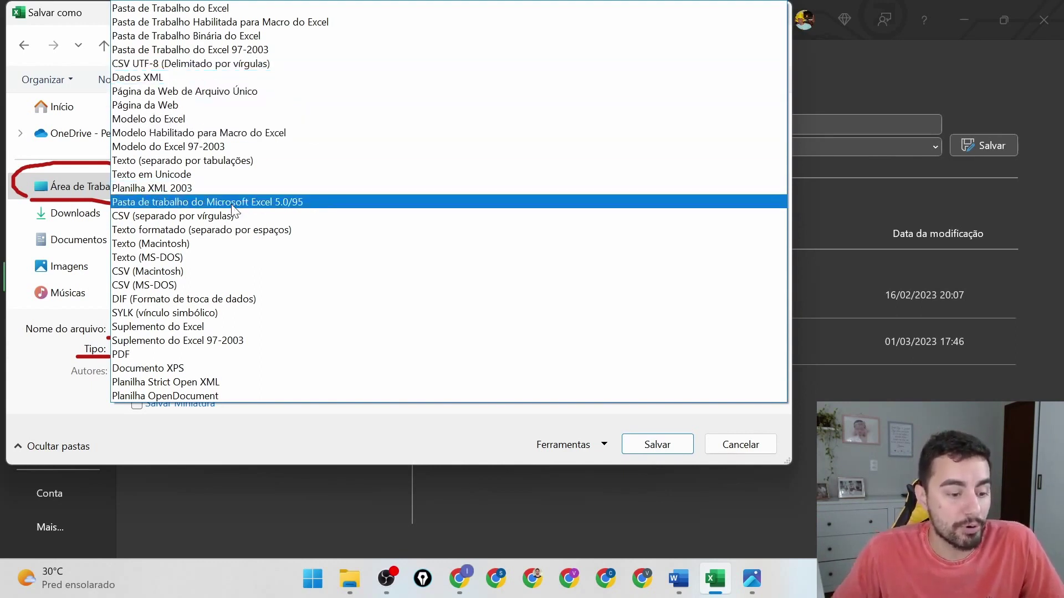
left_click(135, 355)
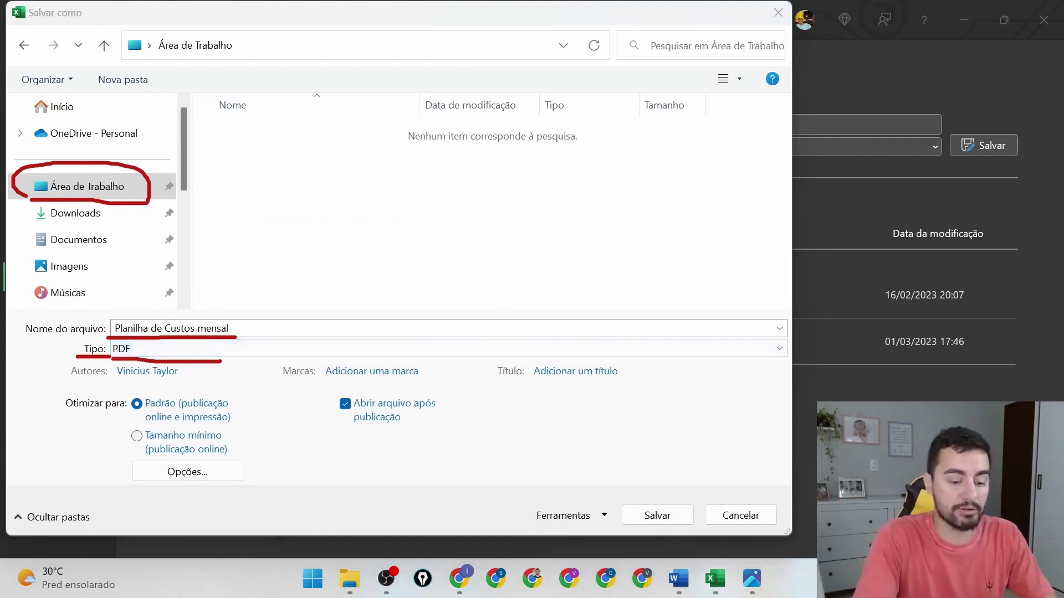
key("e")
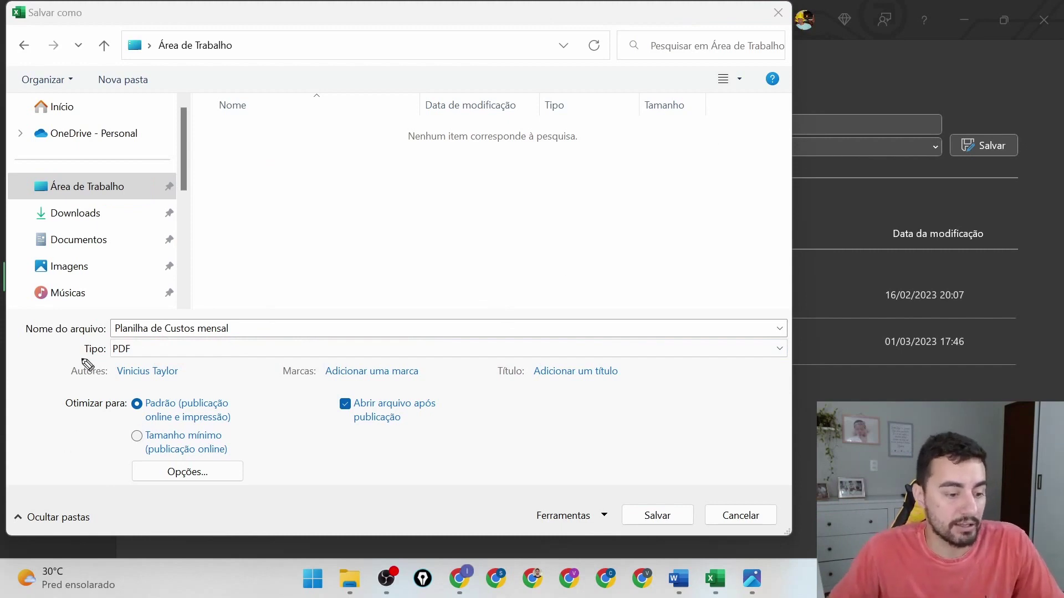
left_click_drag(80, 358, 149, 358)
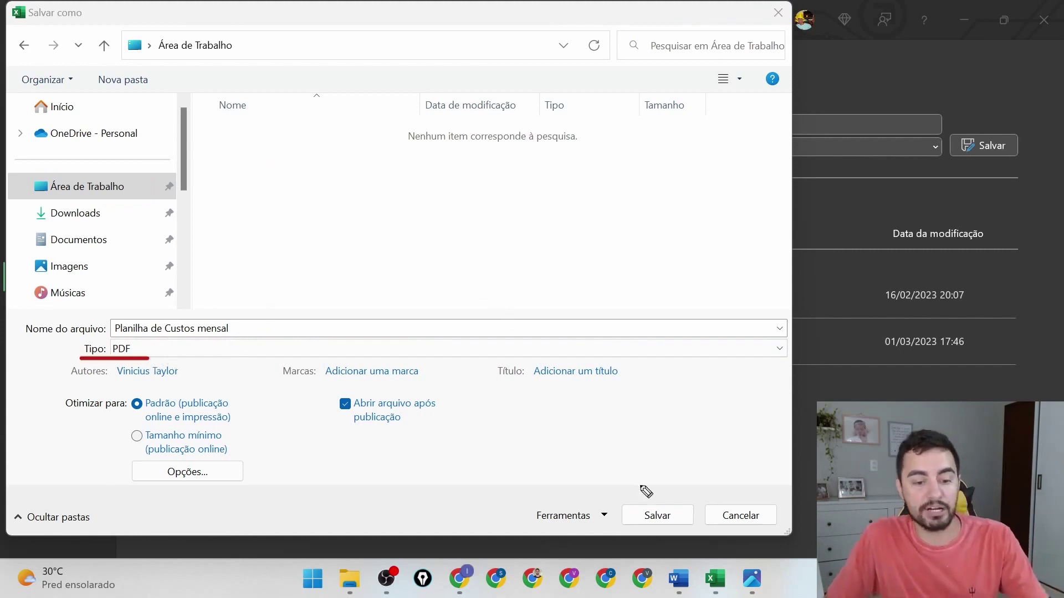
left_click_drag(646, 492, 657, 488)
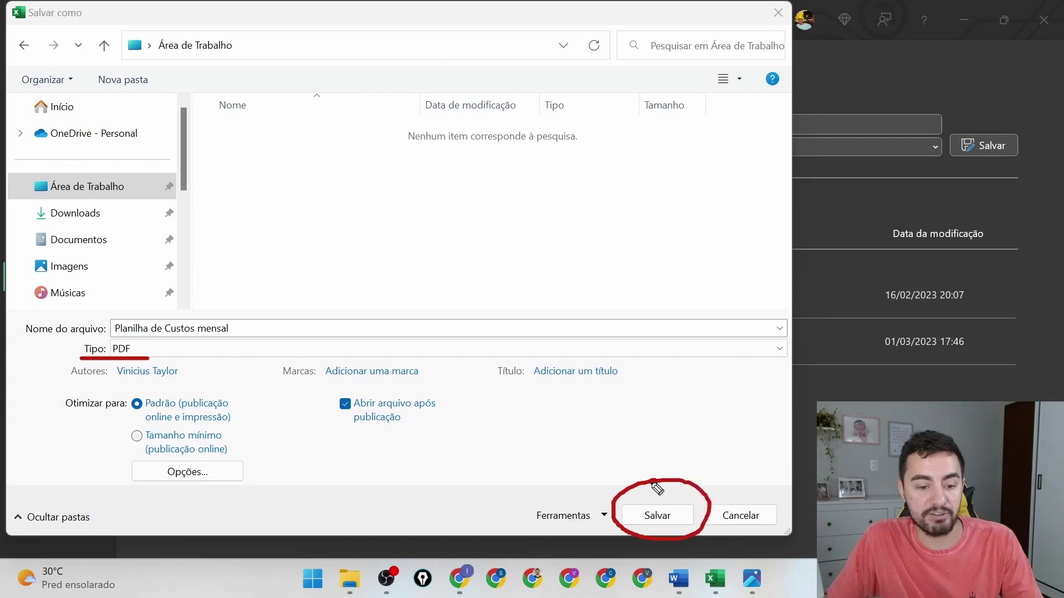
Step: Save the spreadsheet as Planilha de Custos mensal PDF on the Desktop
left_click(670, 520)
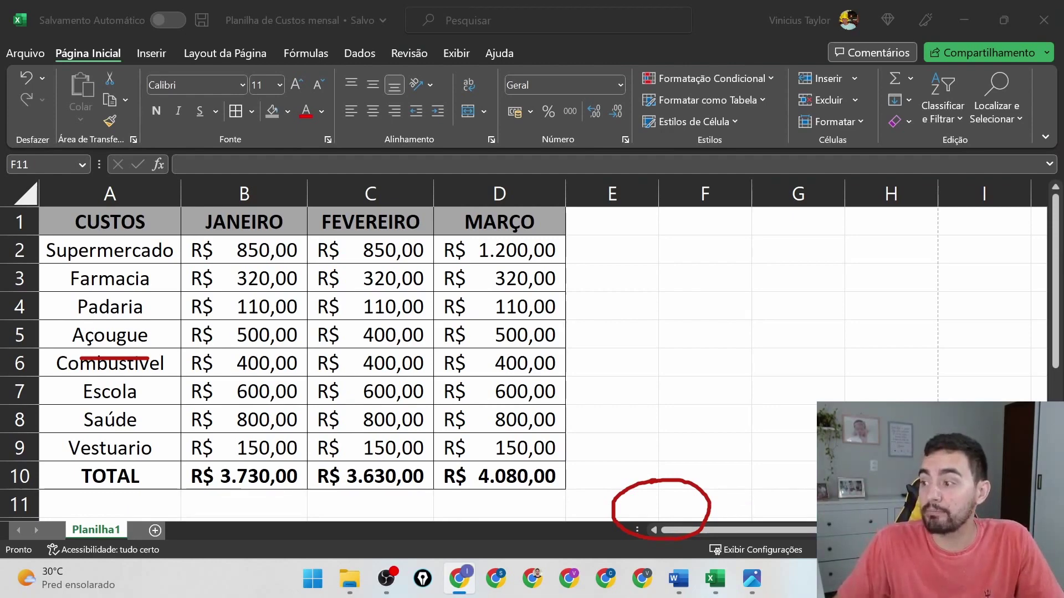
key("alt+Tab")
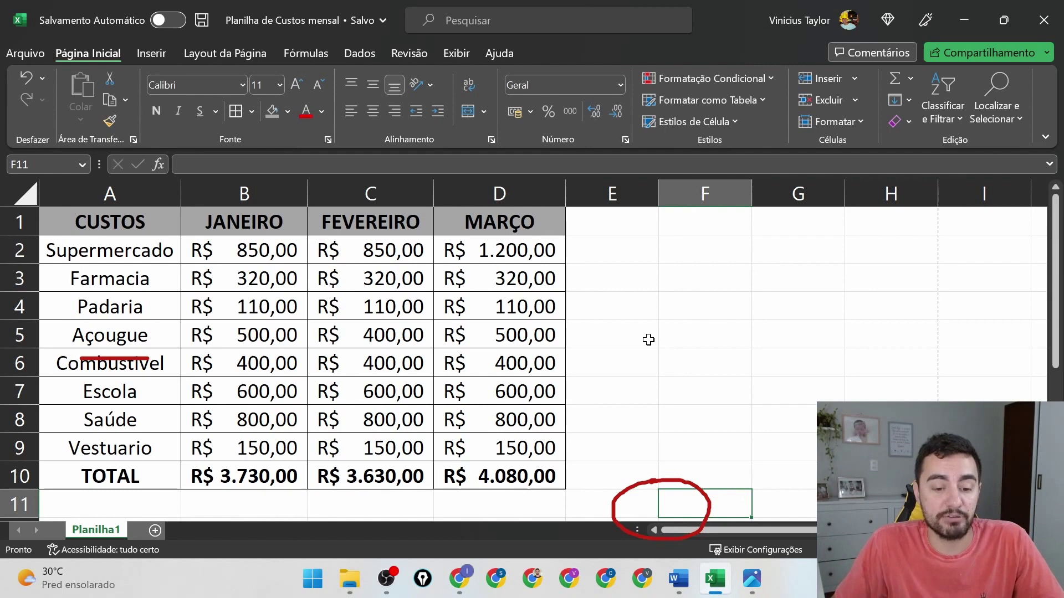
left_click(688, 382)
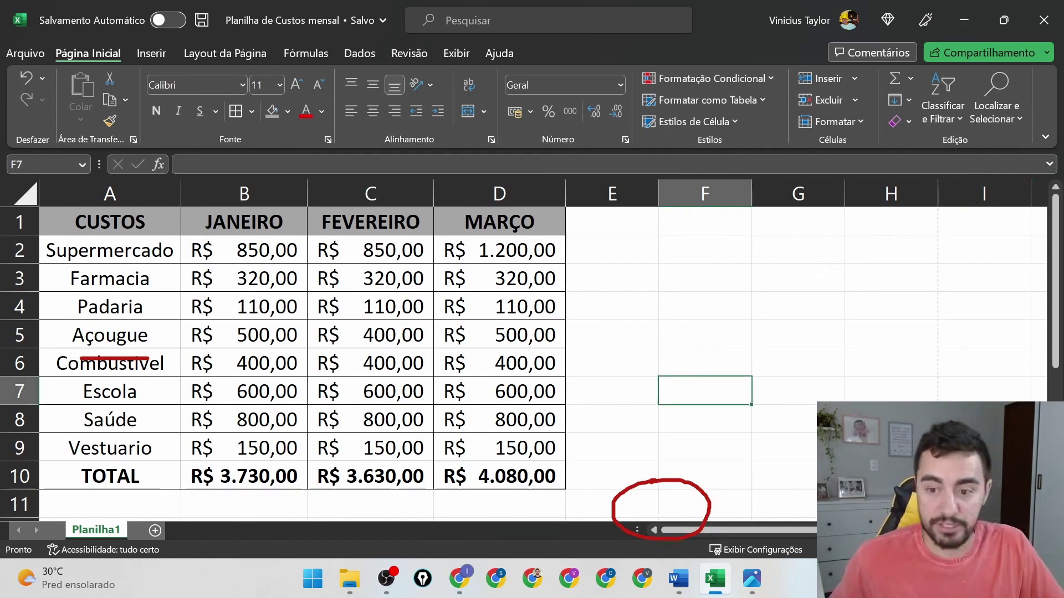
key("Escape")
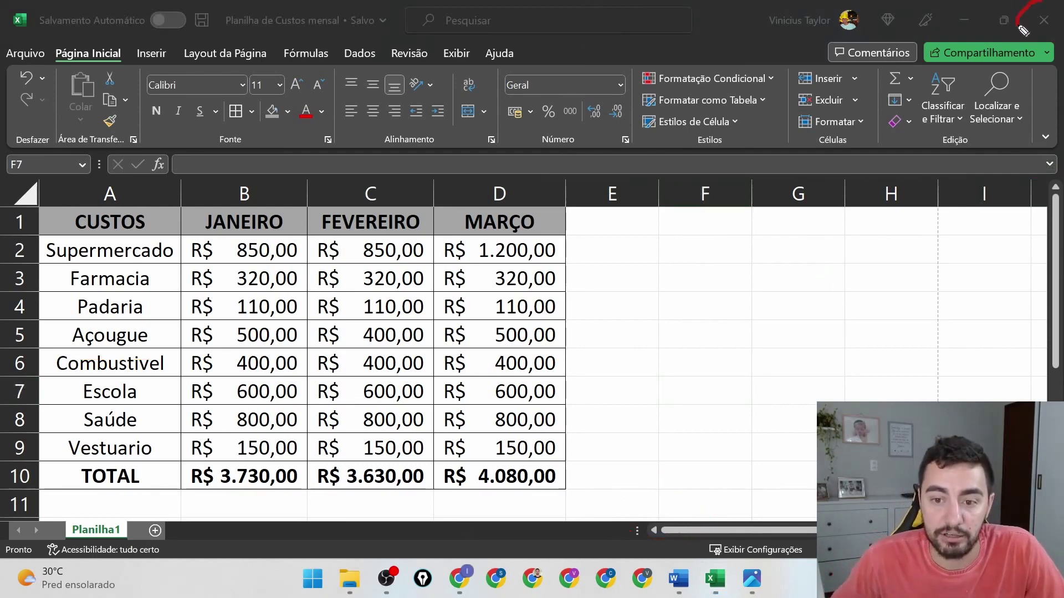
Step: Close the Excel window to reveal the Word lesson outline behind it
left_click_drag(1038, 3, 1045, 11)
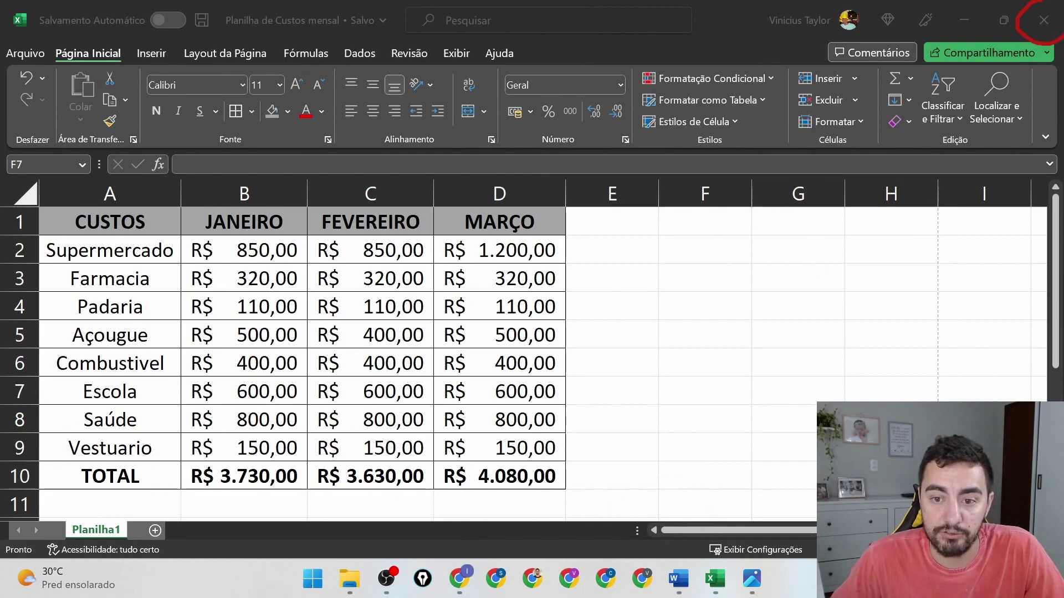
key("Escape")
left_click(1045, 25)
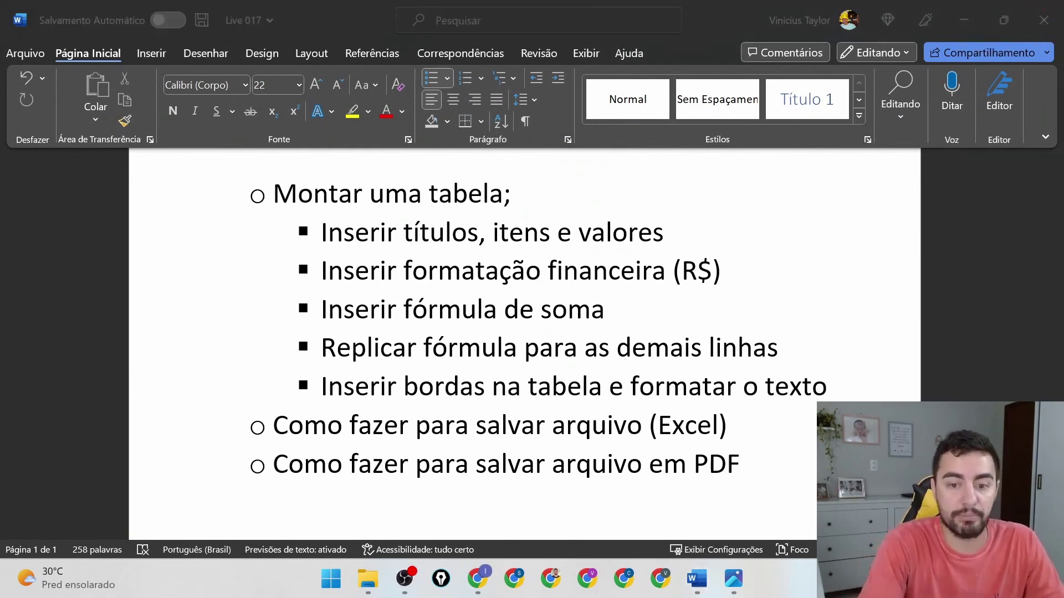
Step: Minimize both the Word lesson outline and the photo viewer window
left_click_drag(973, 7, 979, 8)
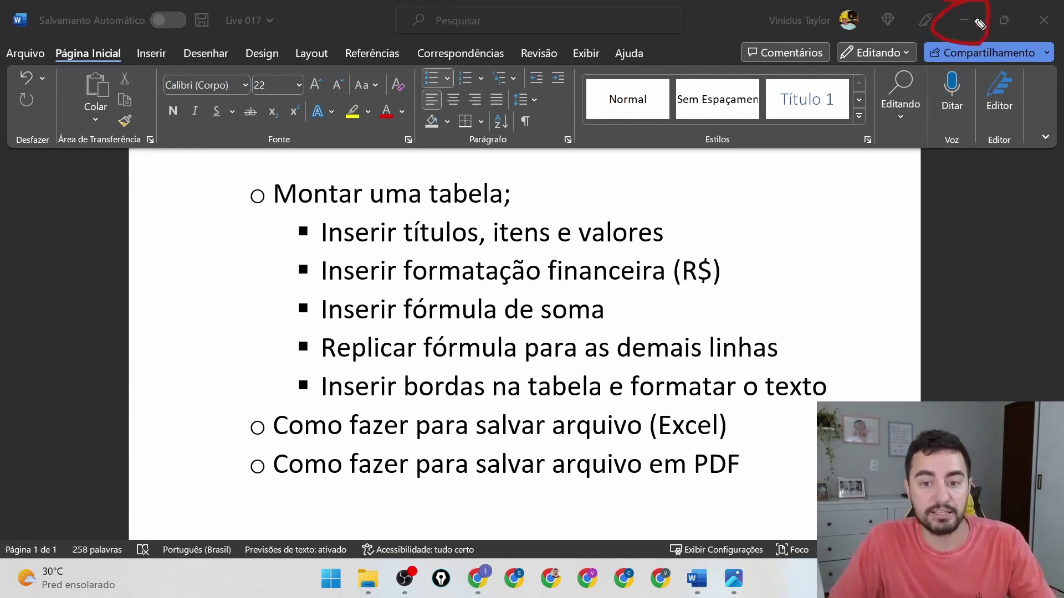
left_click(966, 20)
left_click(966, 18)
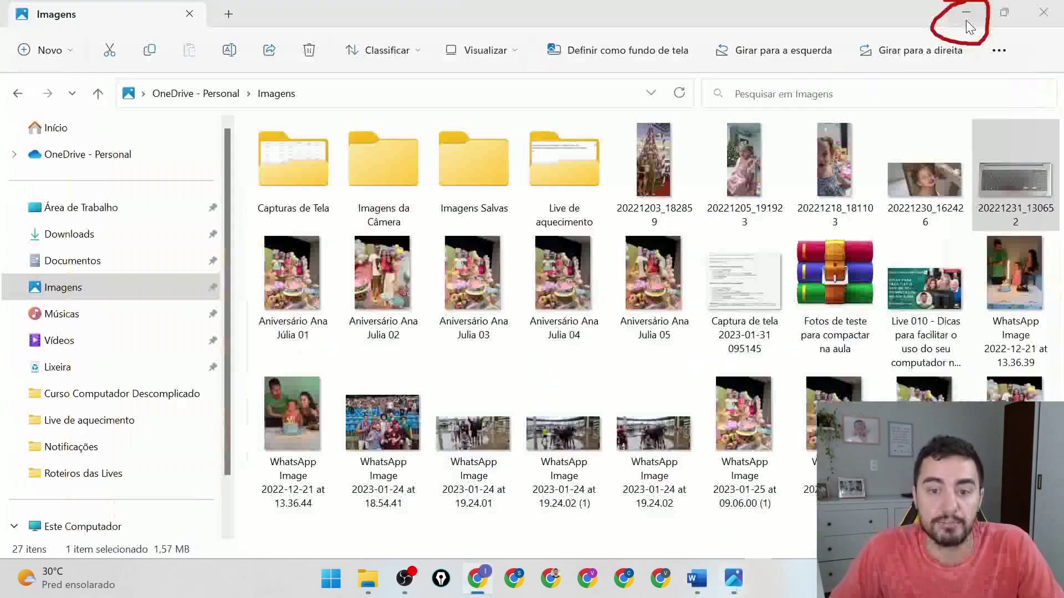
Step: Minimize the Imagens folder window so the desktop with both cost files shows
left_click(965, 16)
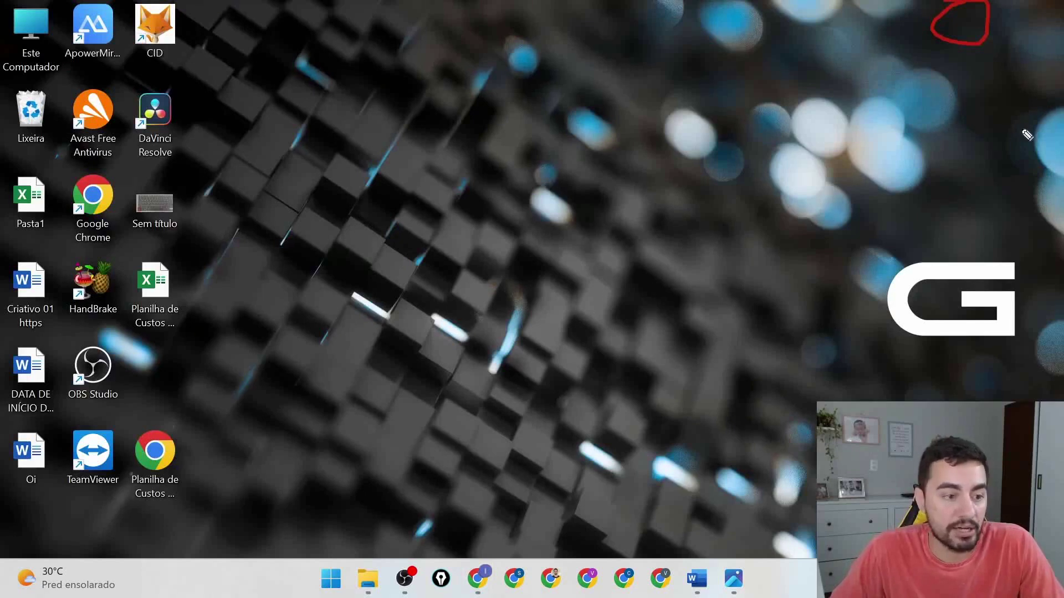
mouse_move(225, 249)
left_mouse_down()
mouse_move(157, 249)
mouse_move(122, 355)
mouse_move(211, 349)
mouse_move(216, 253)
left_mouse_up()
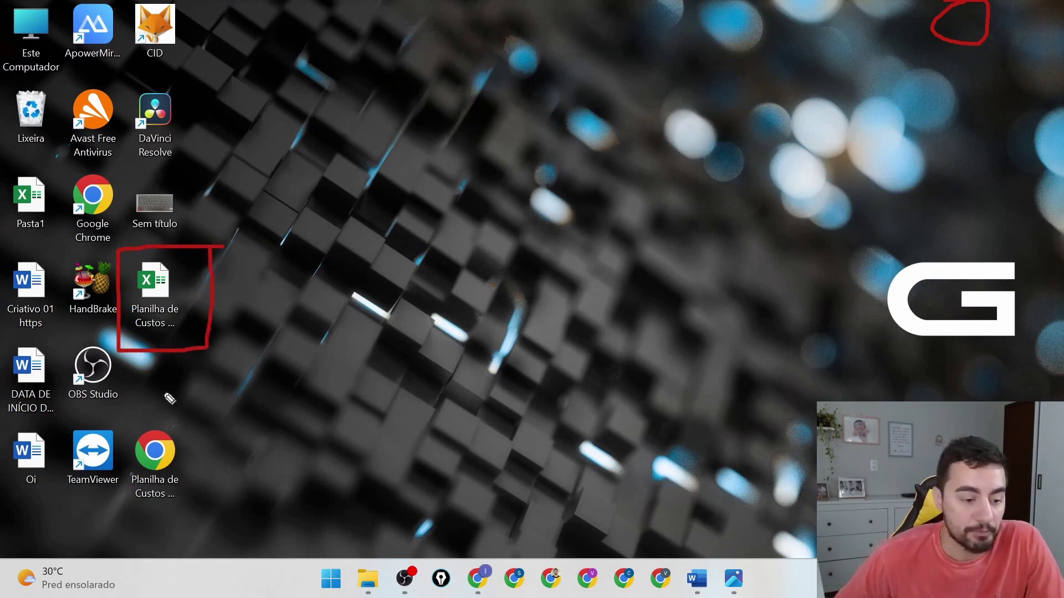
mouse_move(200, 412)
left_mouse_down()
mouse_move(113, 416)
mouse_move(104, 518)
mouse_move(188, 513)
mouse_move(213, 451)
mouse_move(205, 422)
left_mouse_up()
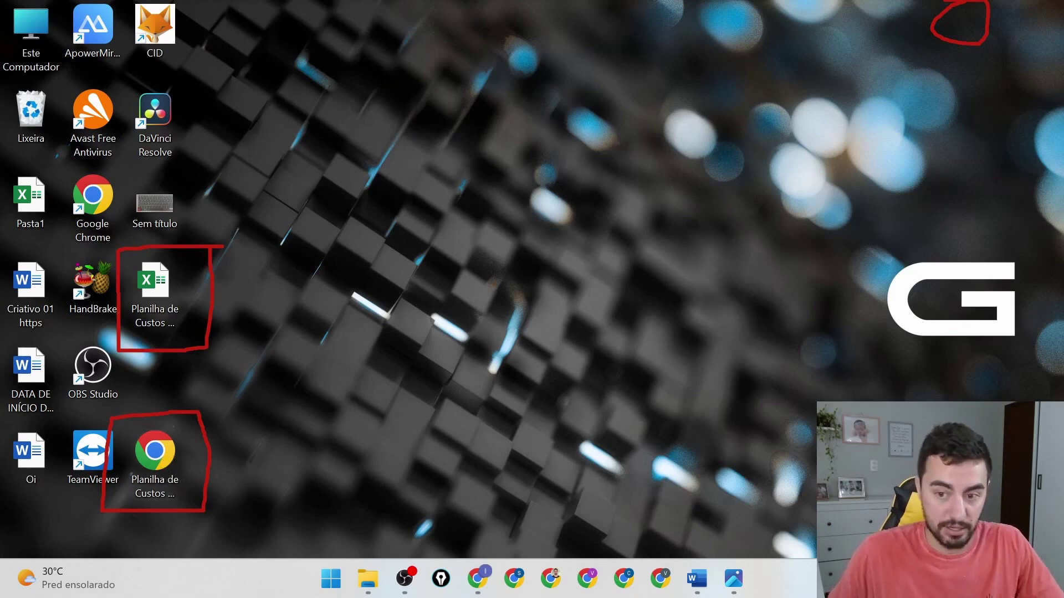
key("e")
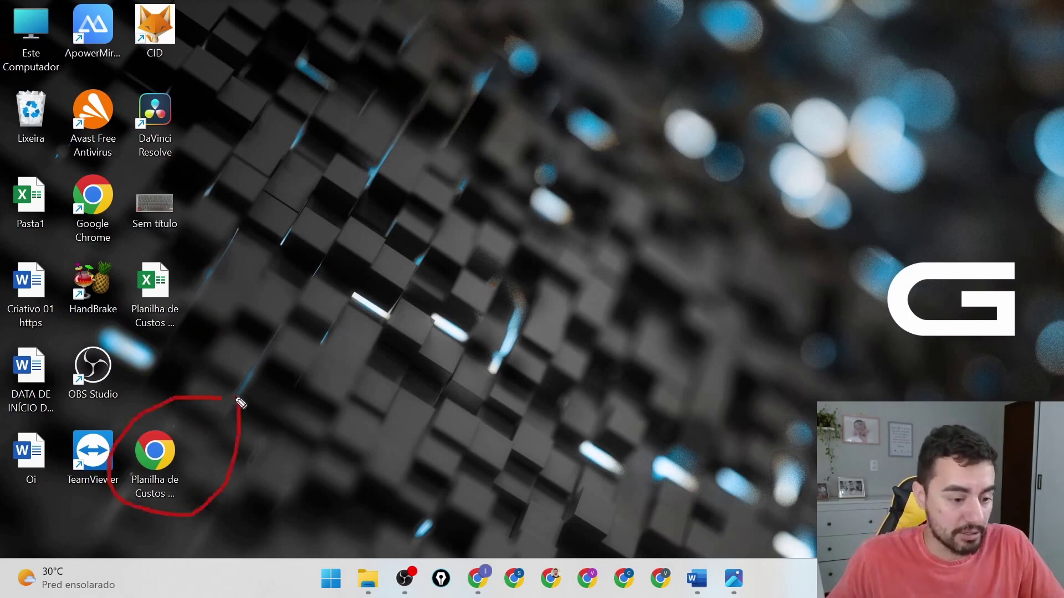
left_click_drag(211, 404, 137, 431)
Step: Maximize the Chrome window showing Planilha de Custos mensal.pdf
key("Escape")
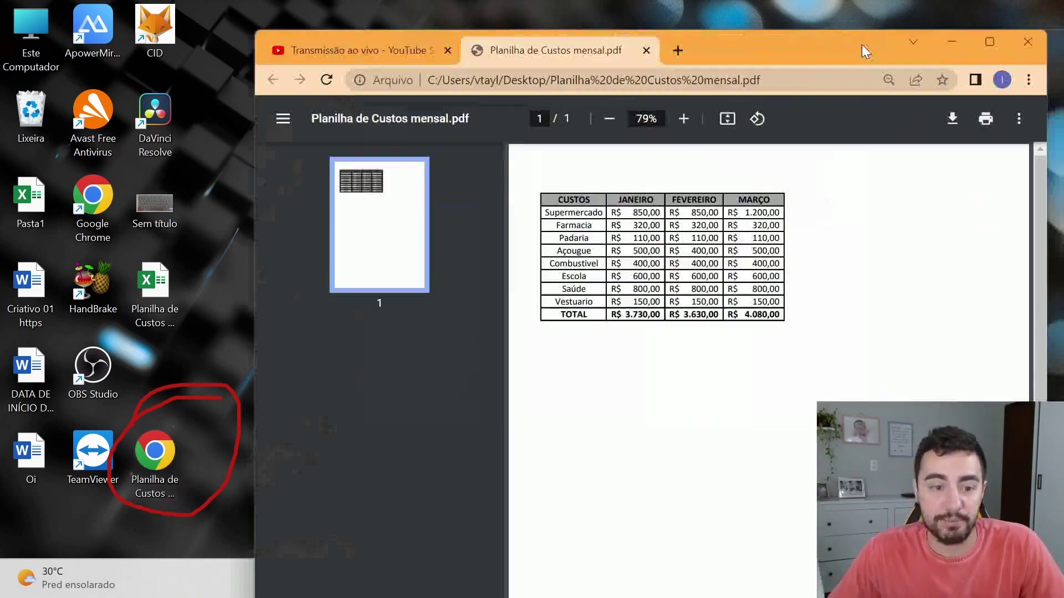
left_click(892, 40)
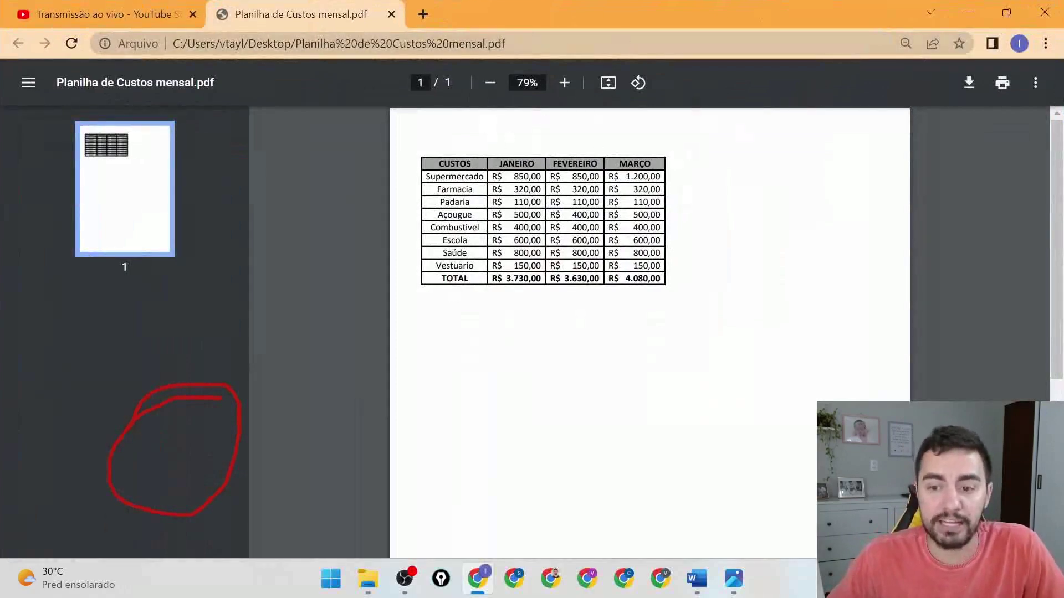
mouse_move(685, 143)
left_mouse_down()
mouse_move(416, 145)
mouse_move(689, 146)
left_mouse_up()
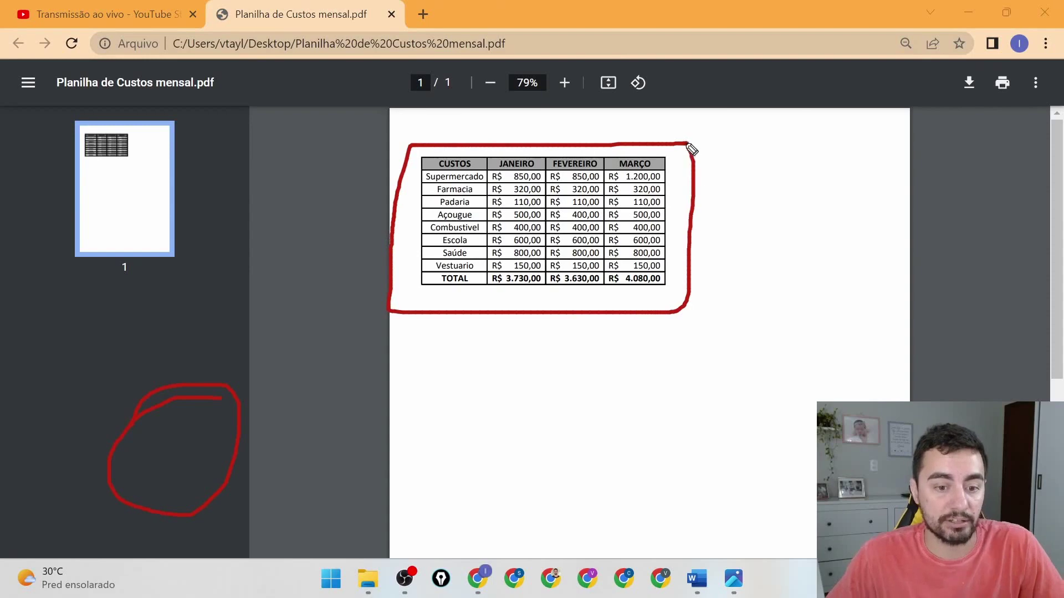
Step: Zoom the PDF cost table in to 175%
left_click(564, 85)
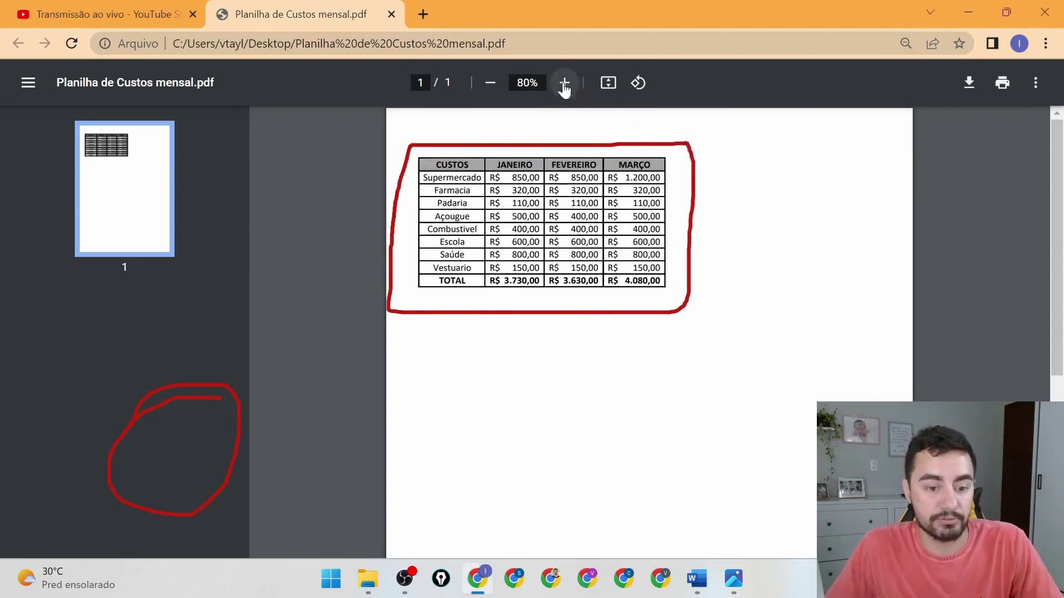
left_click(564, 84)
left_click(564, 85)
left_click(563, 85)
left_click(564, 84)
left_click(564, 84)
left_click(564, 85)
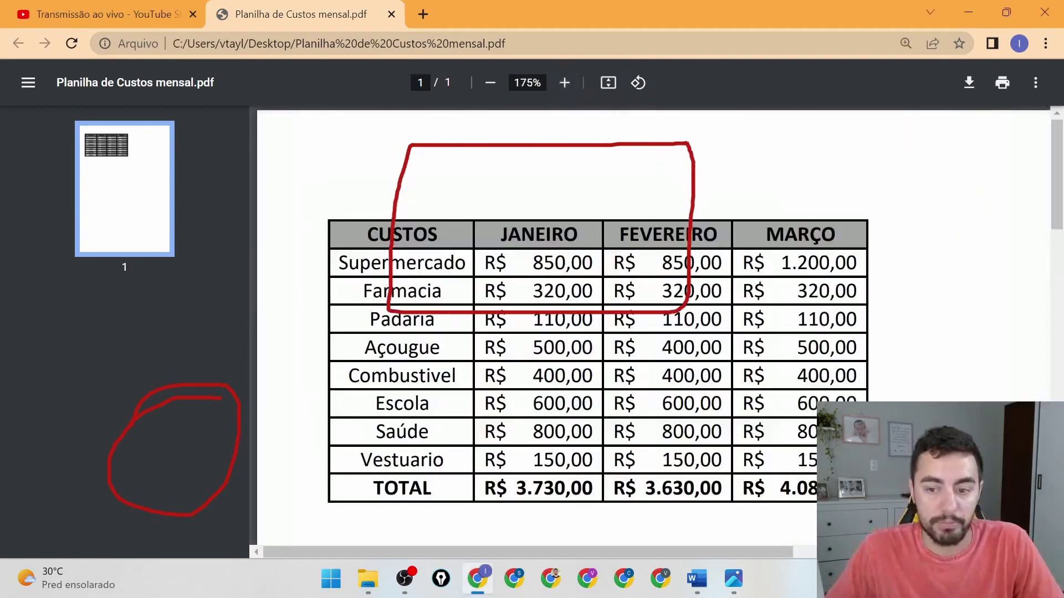
key("Escape")
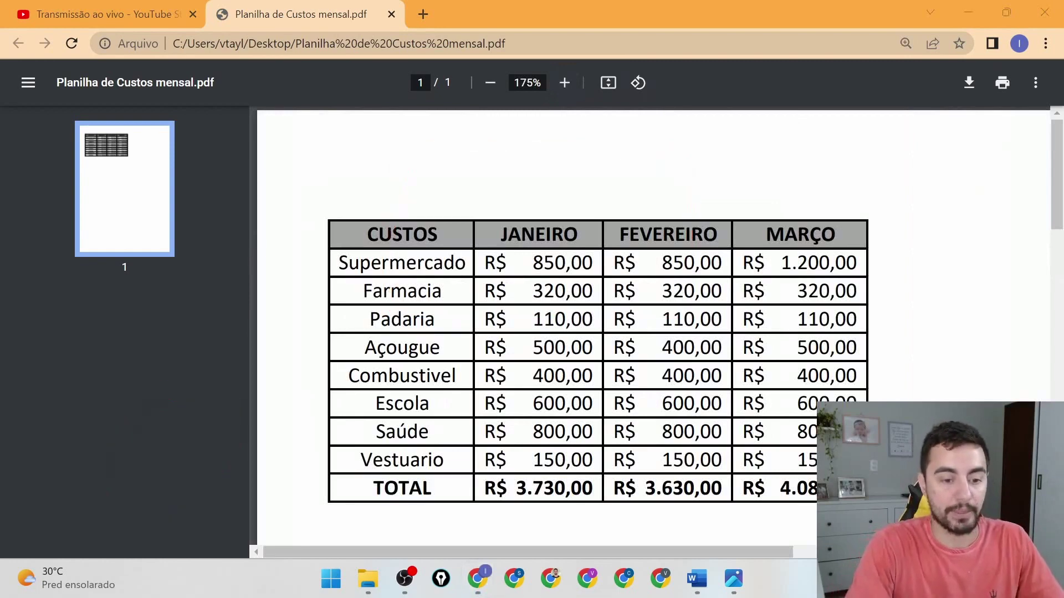
mouse_move(898, 202)
left_mouse_down()
mouse_move(818, 530)
mouse_move(881, 210)
left_mouse_up()
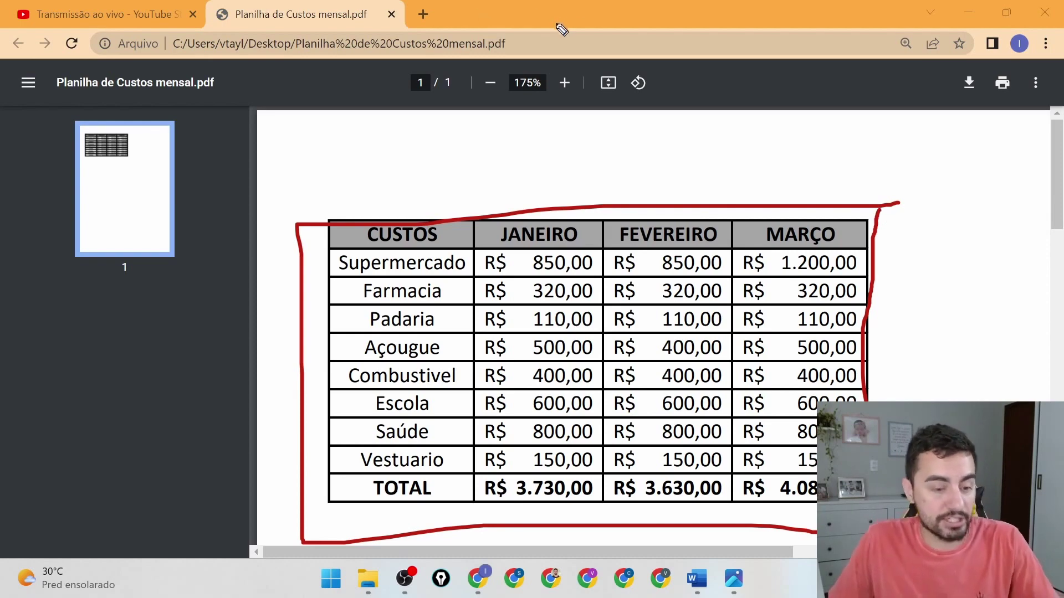
Step: Minimize Chrome and launch the Planilha de Custos mensal Excel file from the desktop
left_click(968, 11)
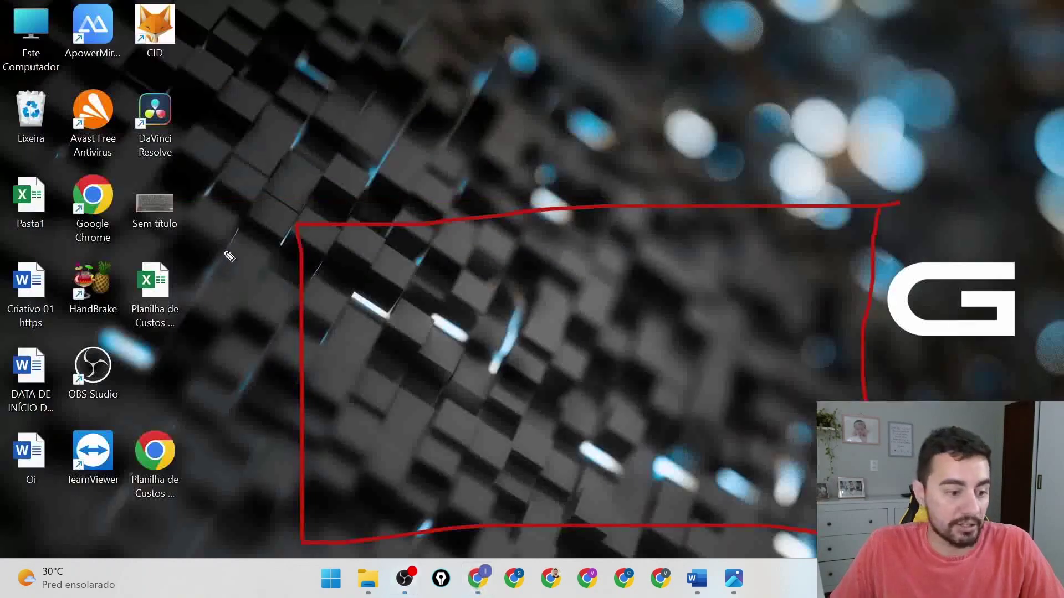
mouse_move(229, 256)
left_mouse_down()
mouse_move(132, 247)
mouse_move(122, 343)
mouse_move(214, 317)
left_mouse_up()
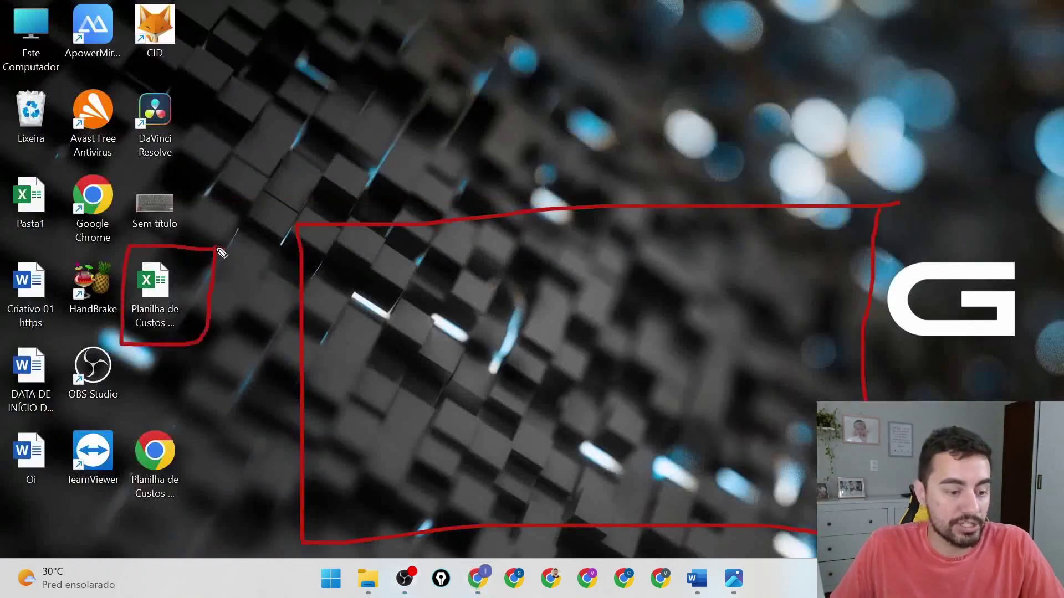
mouse_move(252, 215)
left_mouse_down()
mouse_move(224, 238)
mouse_move(265, 217)
left_mouse_up()
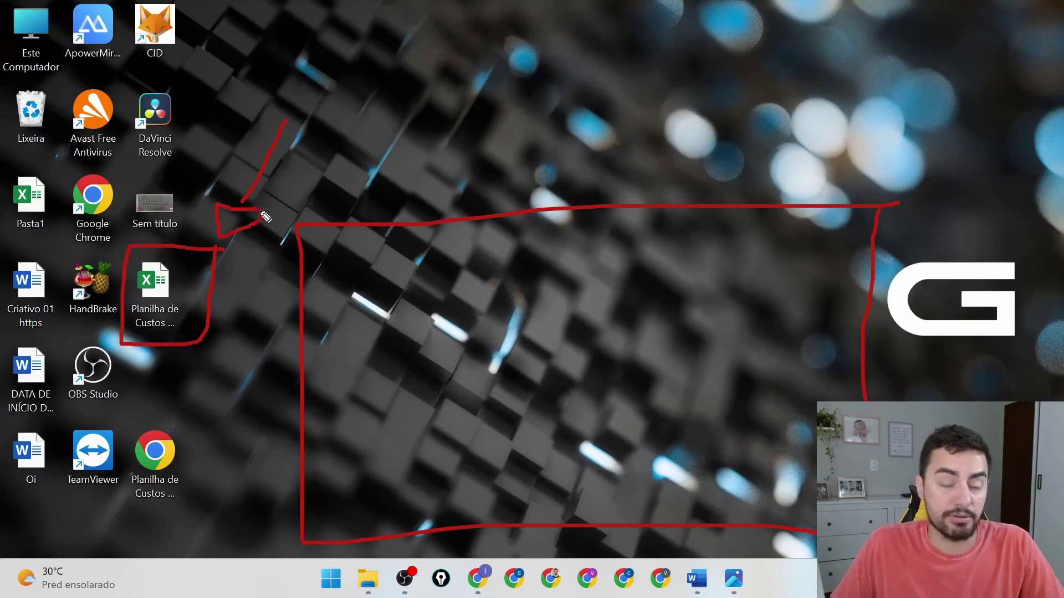
left_click(157, 297)
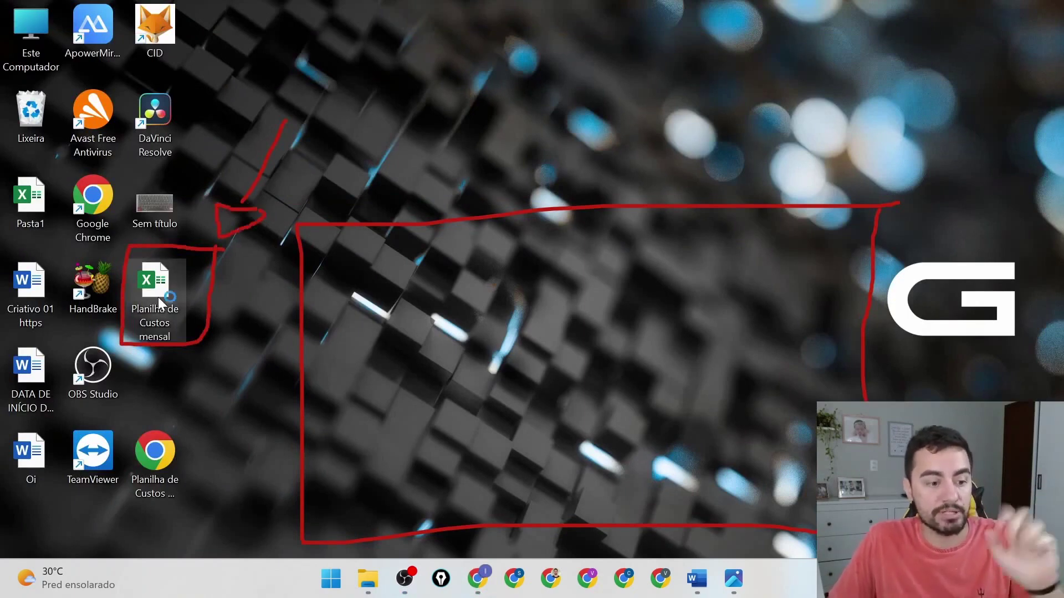
key("Return")
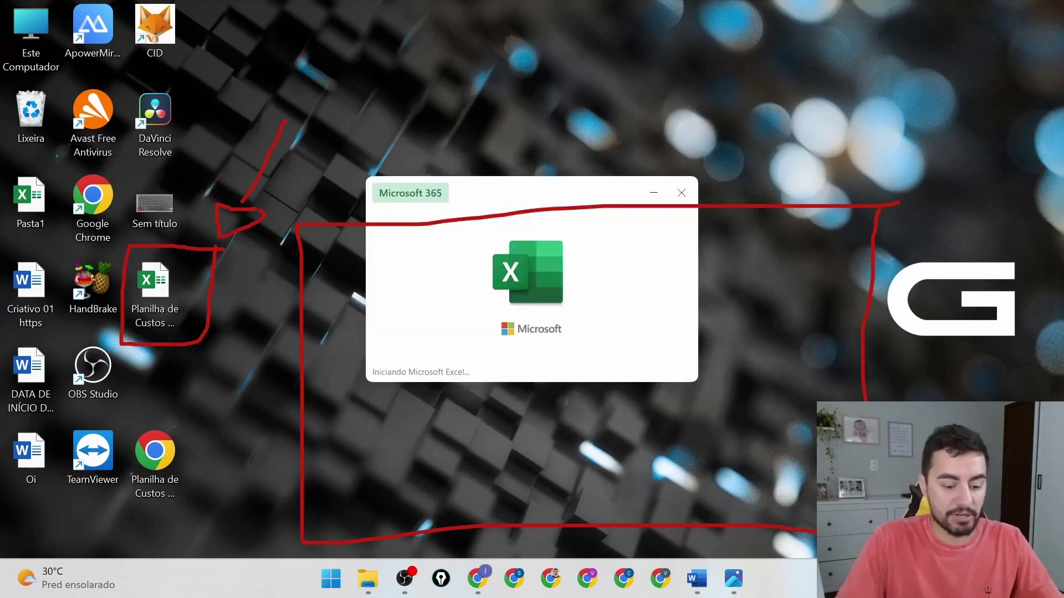